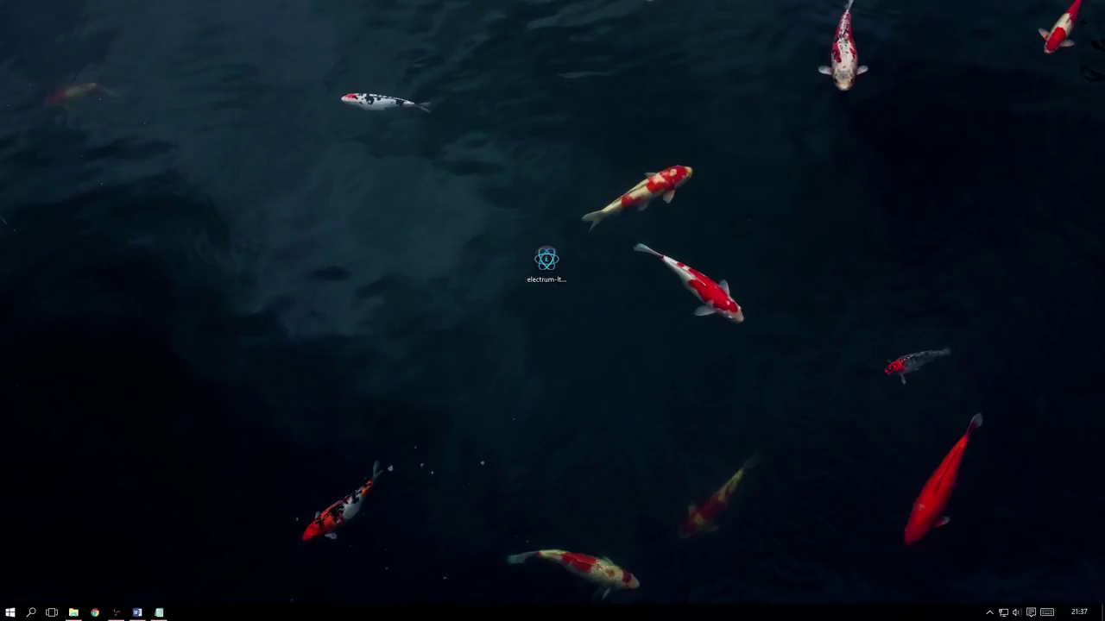
Step: Select the electrum-ltc-2.6.4.2 shortcut on the Windows desktop
left_click(539, 270)
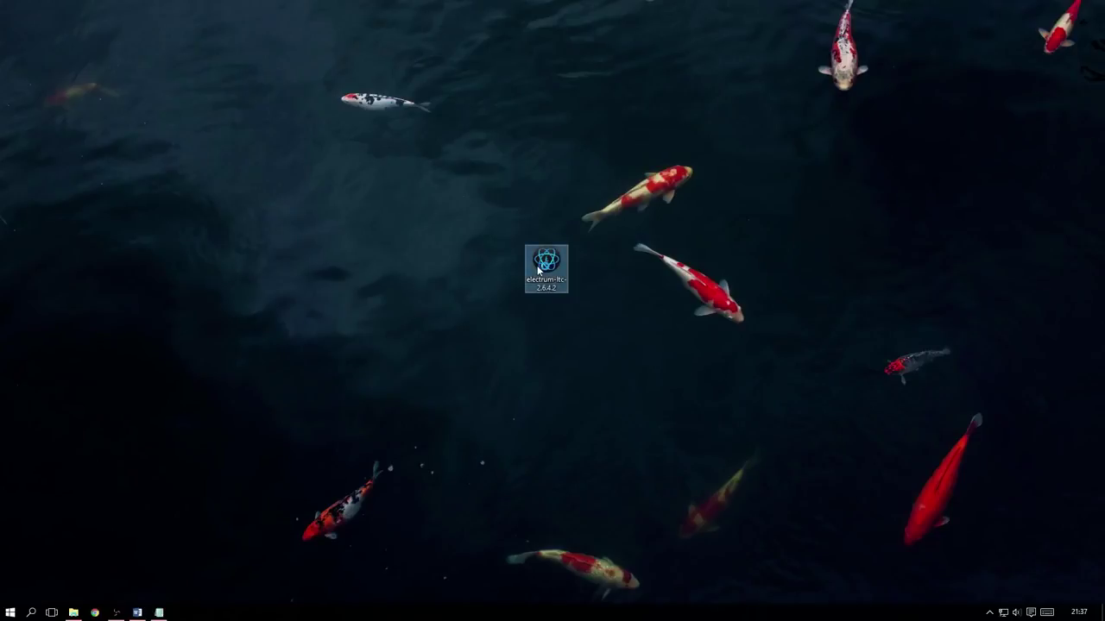
Step: Launch Electrum-LTC and create a new wallet file named Multi-signature_wallet via File > New/Restore
double_click(538, 270)
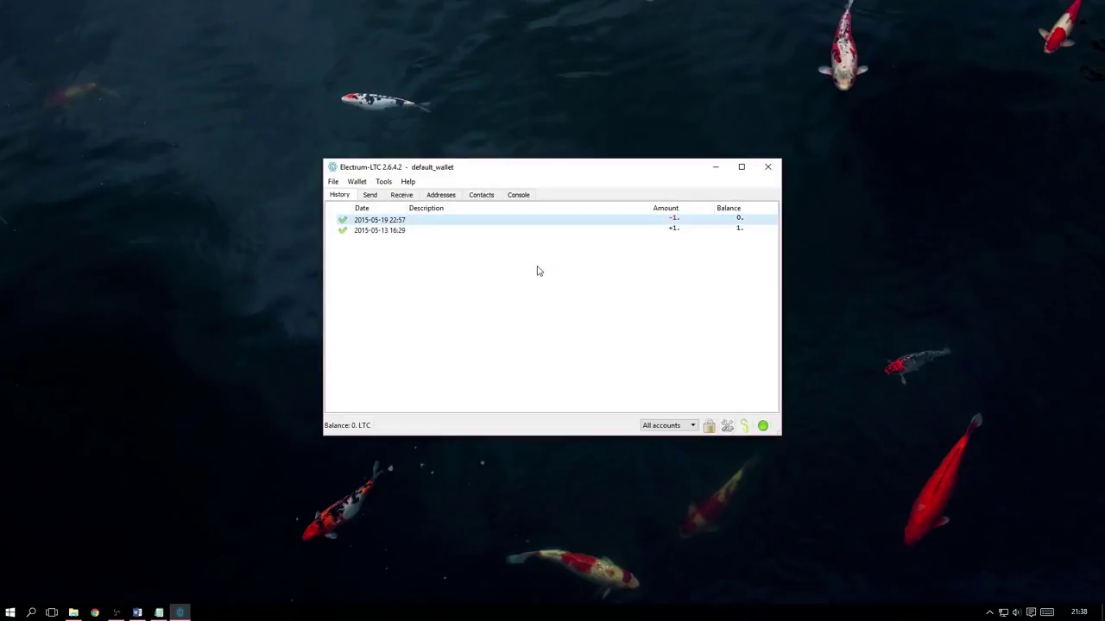
left_click(332, 182)
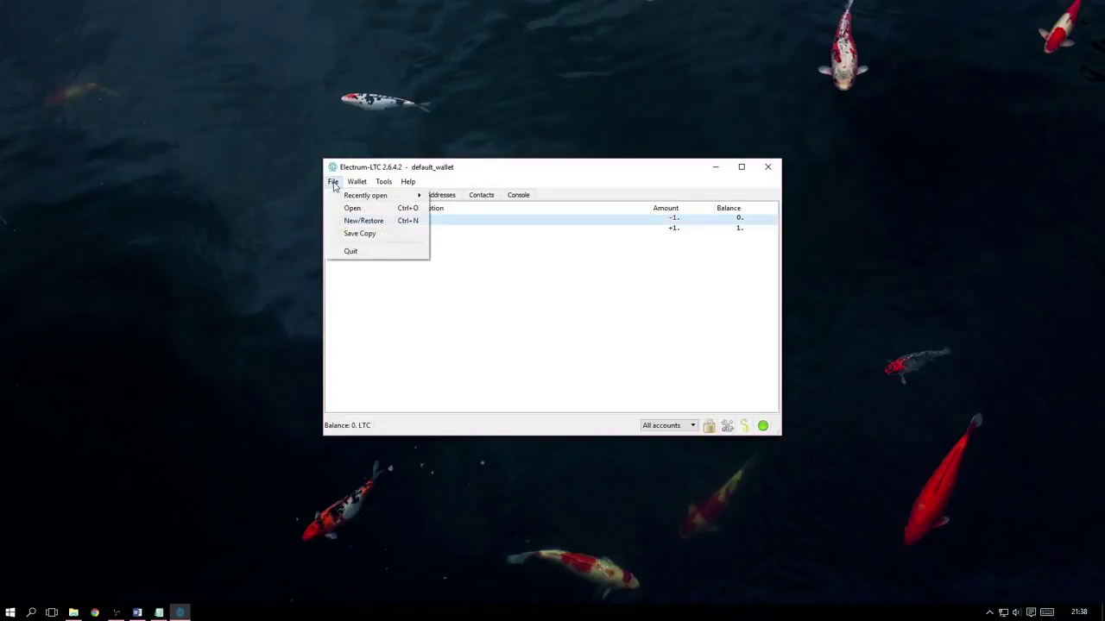
left_click(341, 221)
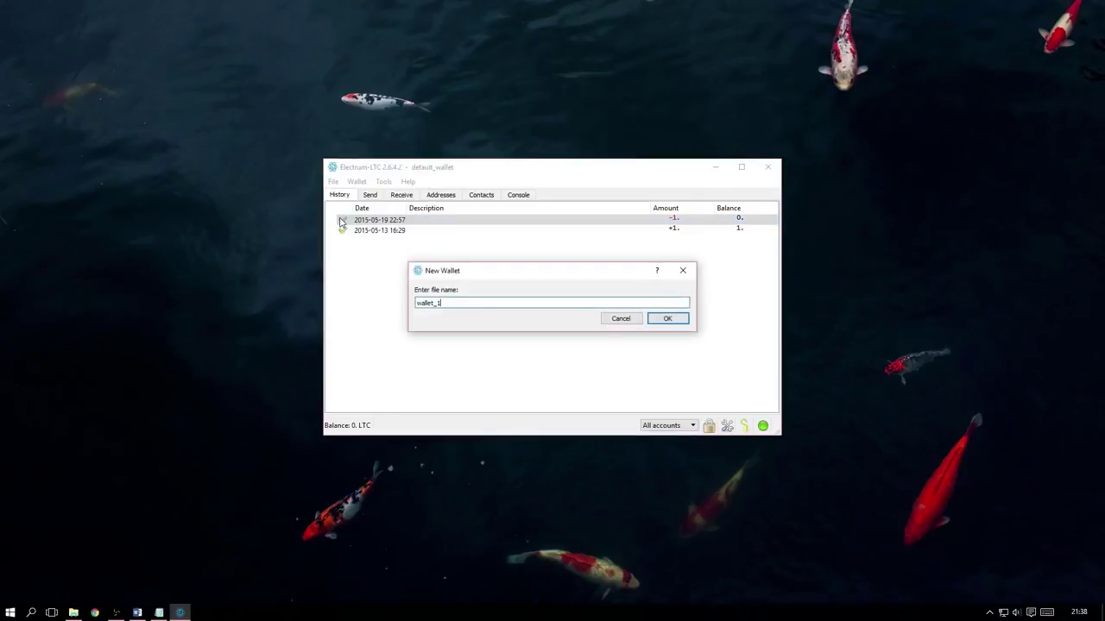
key("BackSpace")
key("BackSpace")
key("BackSpace")
key("BackSpace")
key("BackSpace")
key("BackSpace")
key("BackSpace")
key("BackSpace")
type("Multi-signature_wallet")
key("Return")
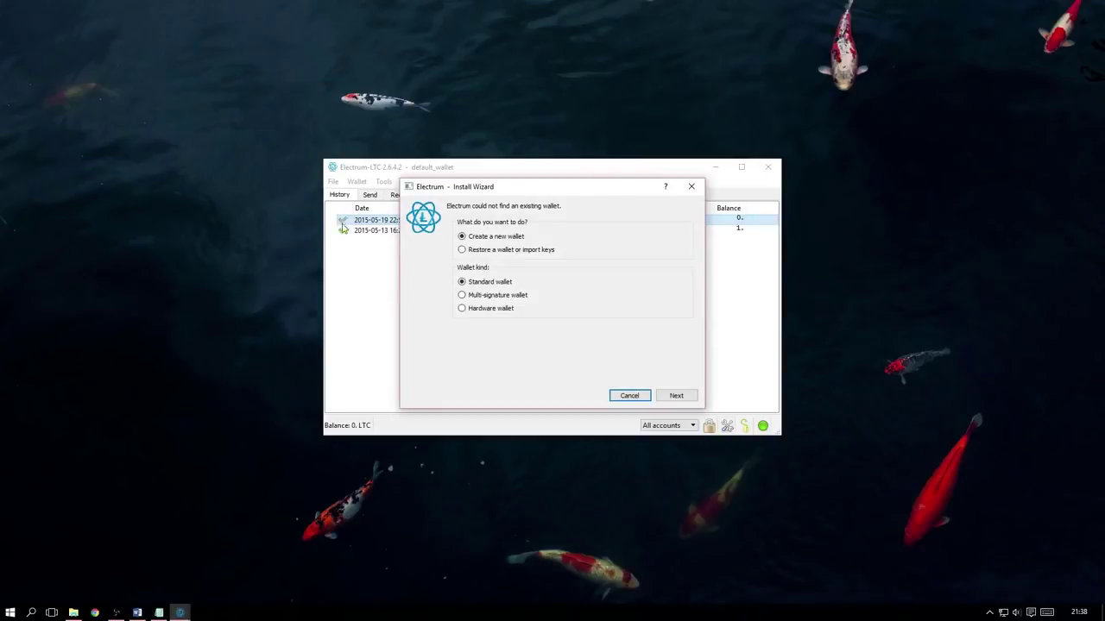
Step: Choose the Multi-signature wallet type requiring 2 of 3 signatures and advance to the seed page
left_click(462, 295)
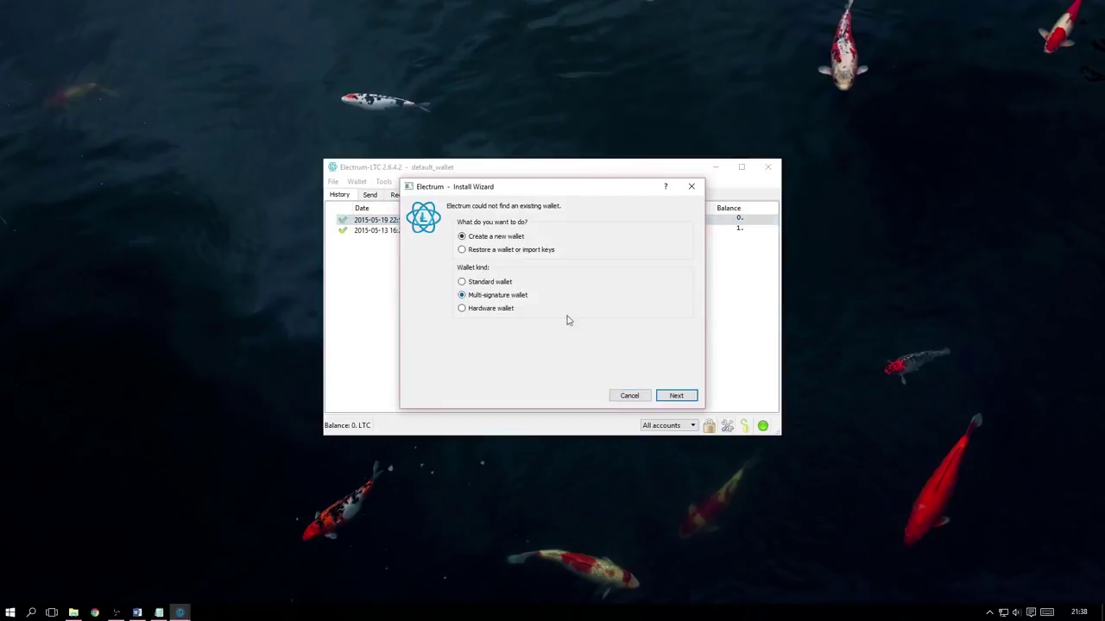
left_click(676, 395)
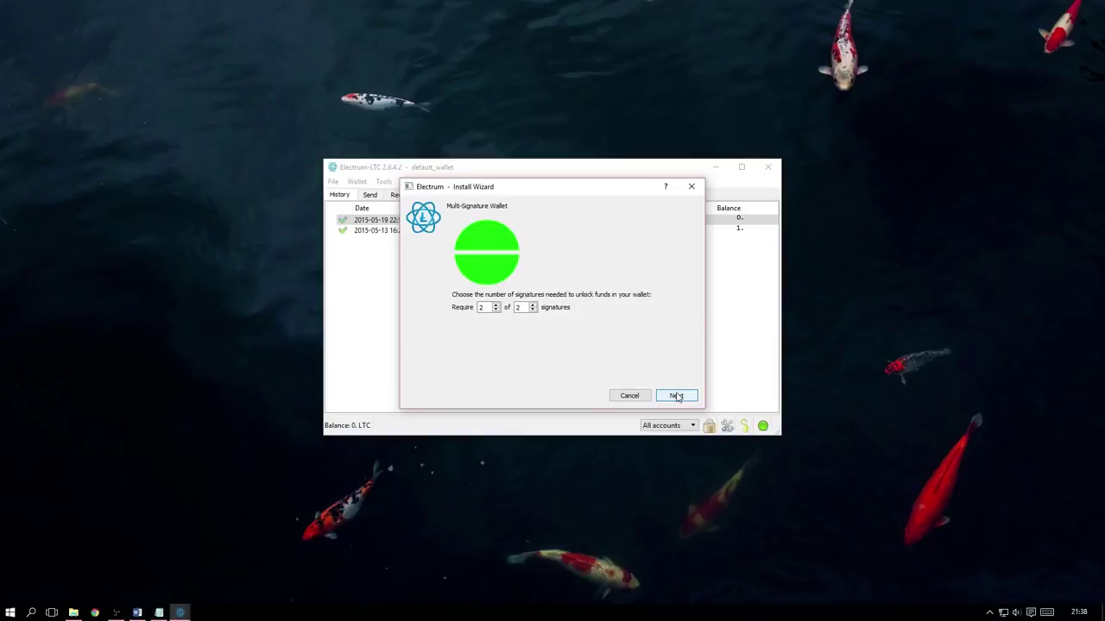
left_click(534, 305)
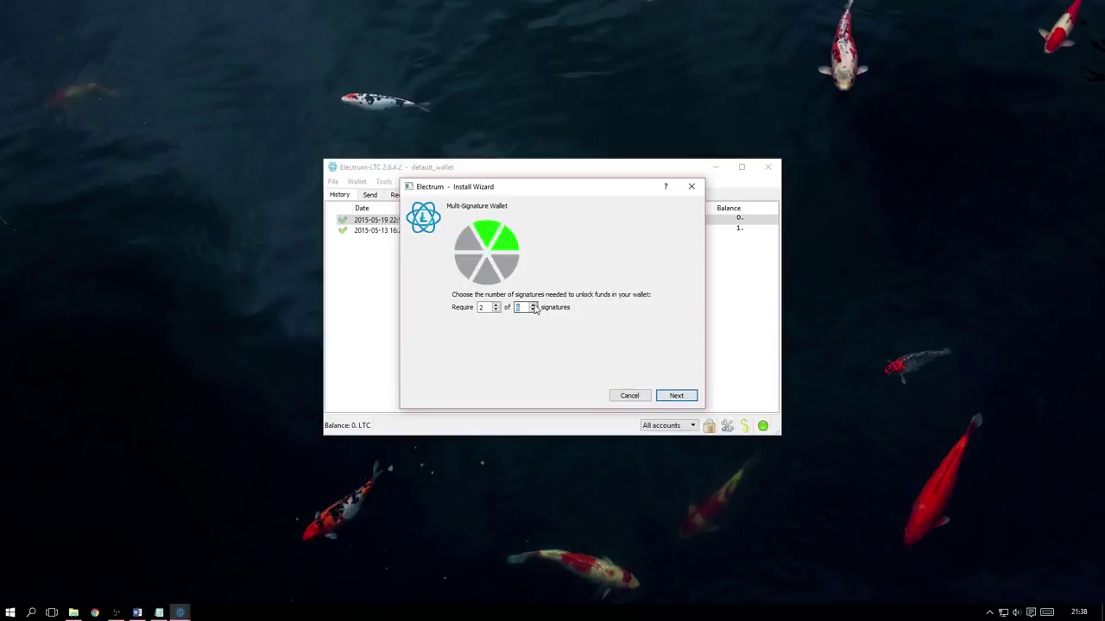
scroll(534, 308, "up", 12)
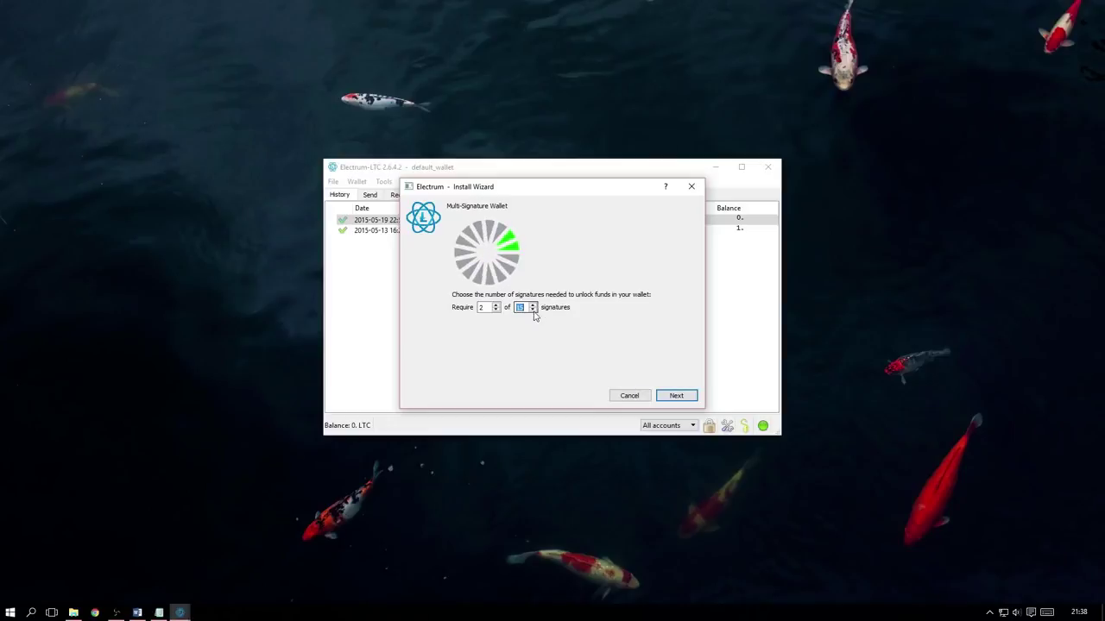
scroll(534, 316, "down", 12)
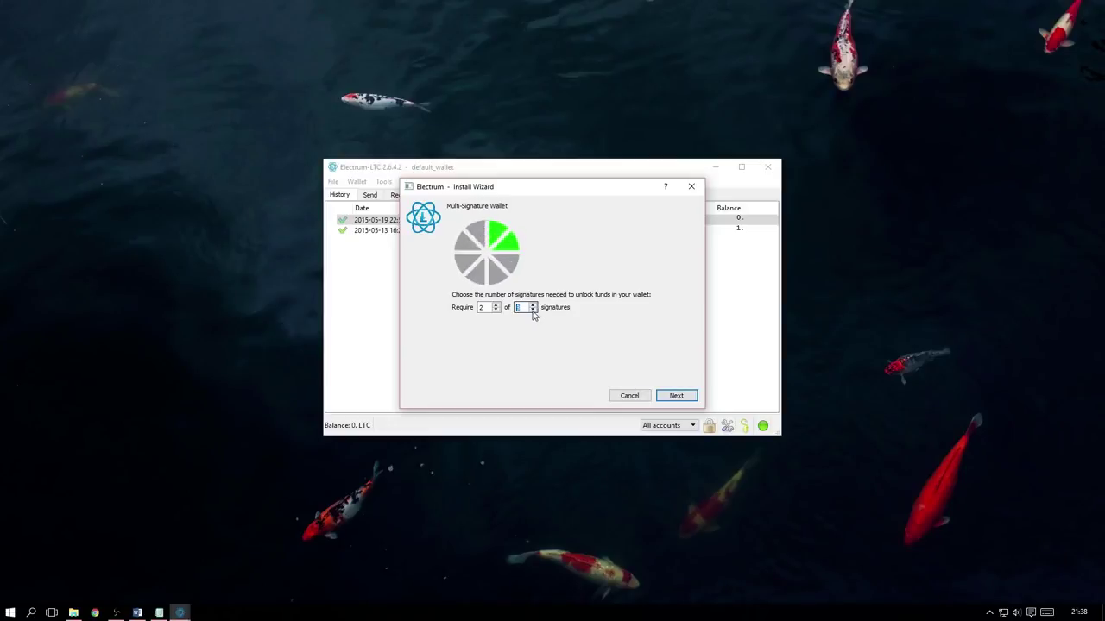
scroll(534, 316, "down", 2)
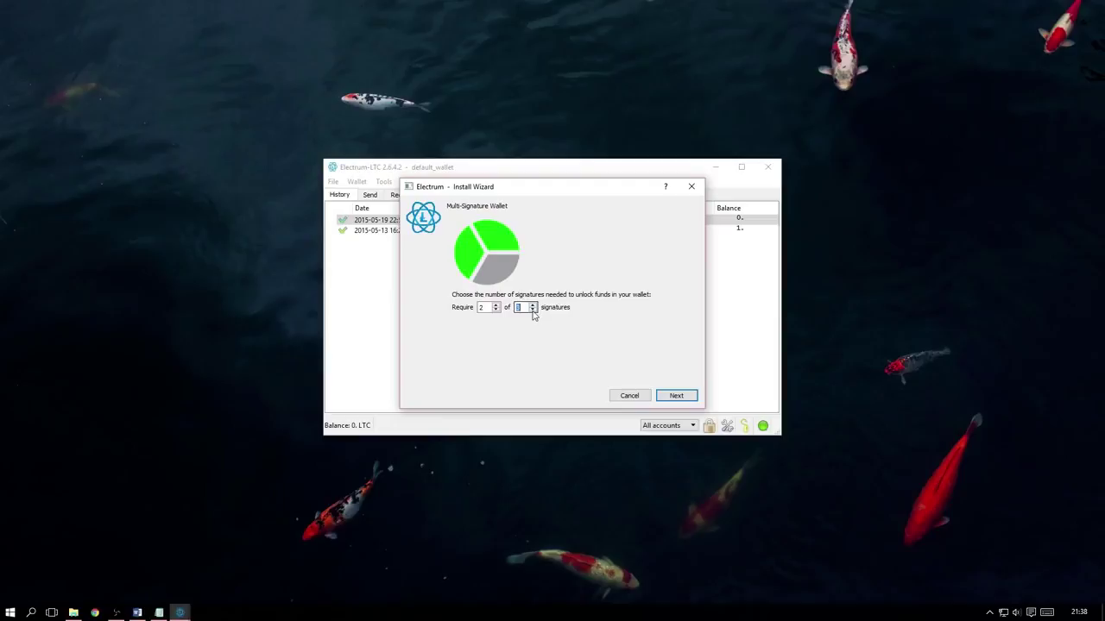
left_click(676, 396)
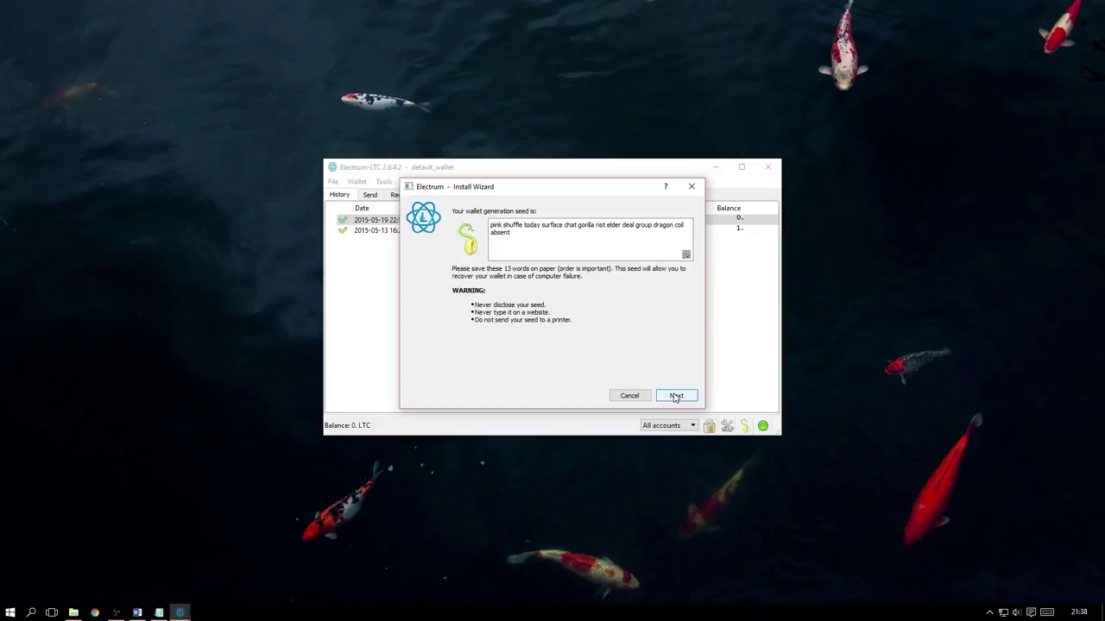
Step: Launch Notepad from a Windows search for 'not'
key("super")
type("not")
key("Return")
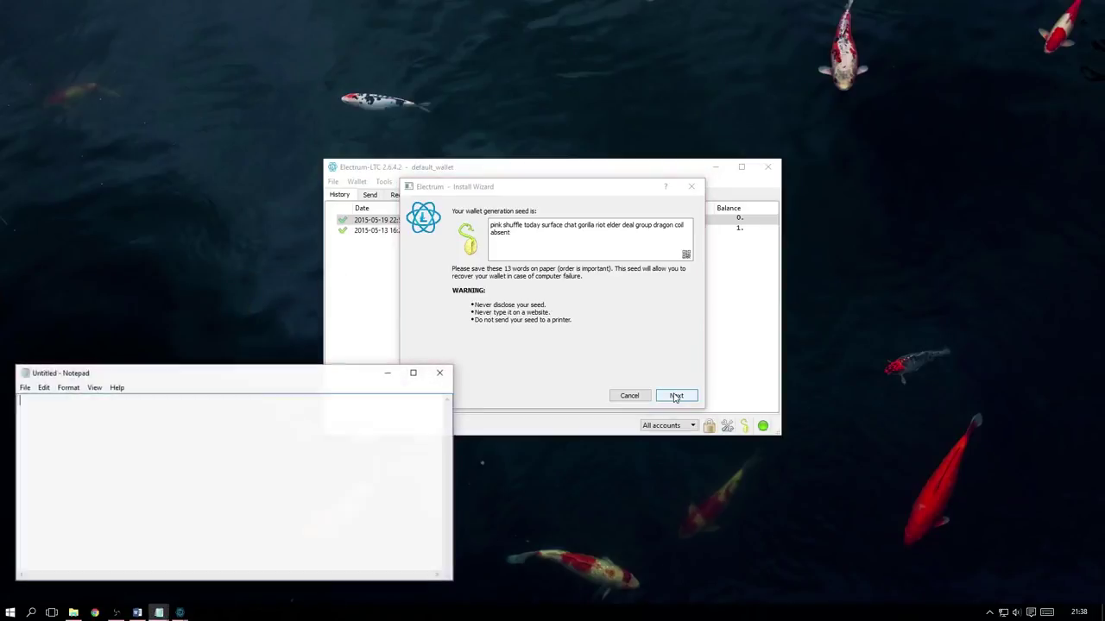
Step: Copy the 13-word seed into the Notepad note and retype it on the confirmation page
left_click(600, 256)
key("ctrl+a")
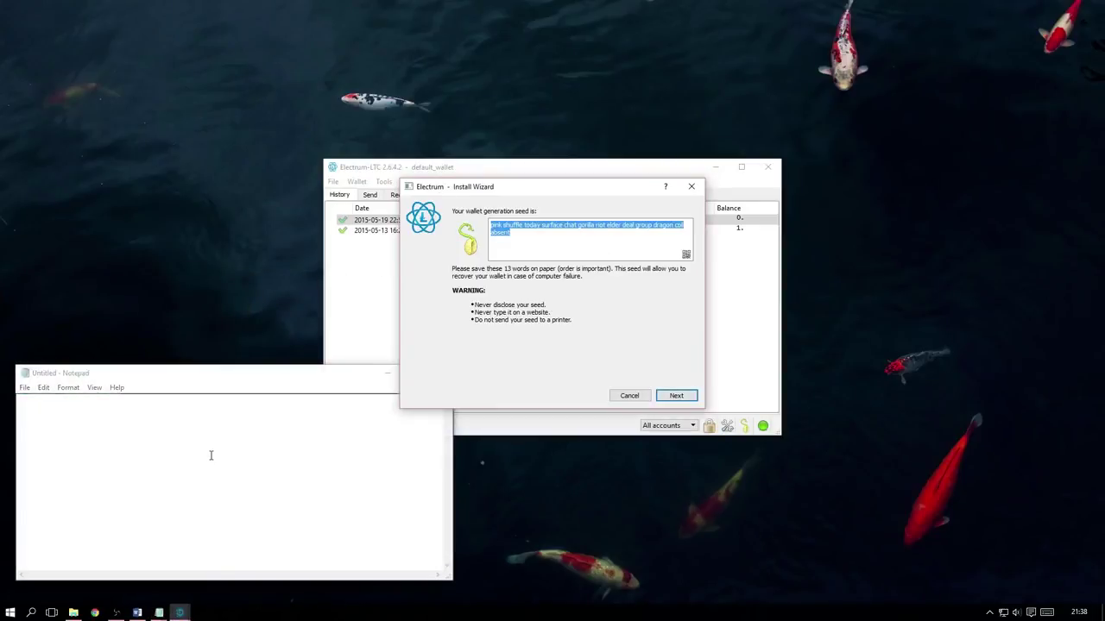
key("ctrl+c")
left_click(211, 455)
key("ctrl+v")
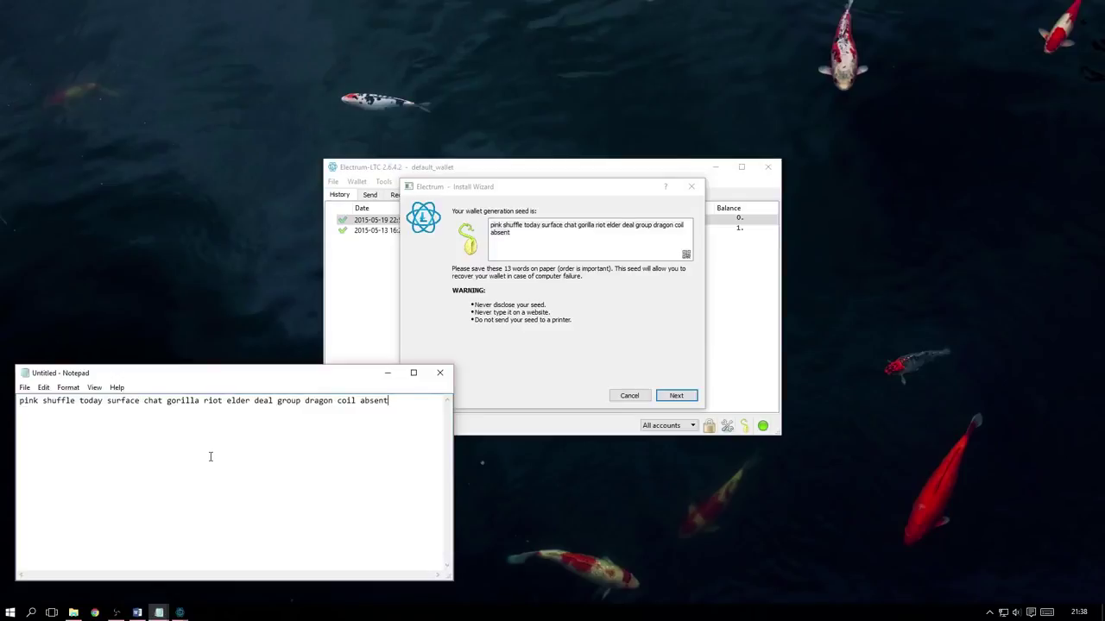
left_click(676, 396)
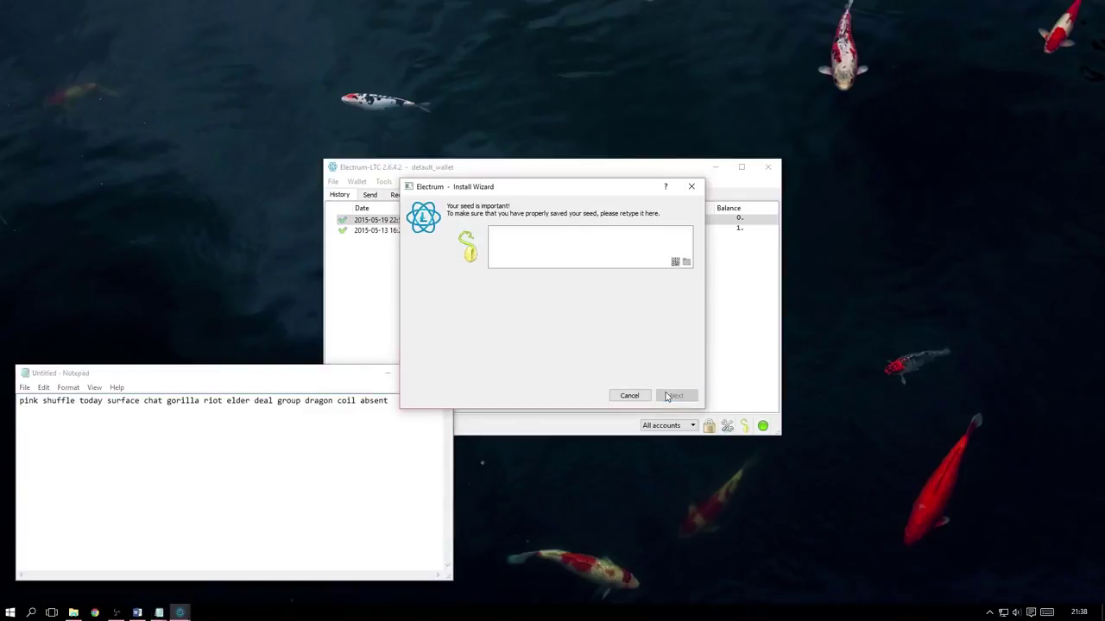
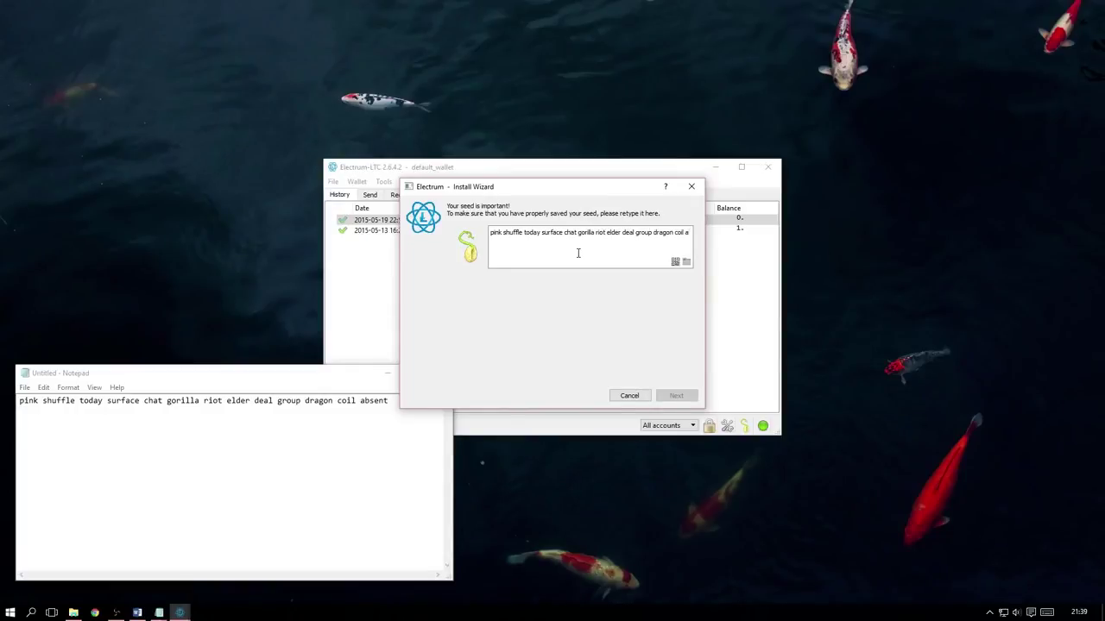
Step: Confirm the retyped seed and set a wallet password to generate the keys
left_click(673, 395)
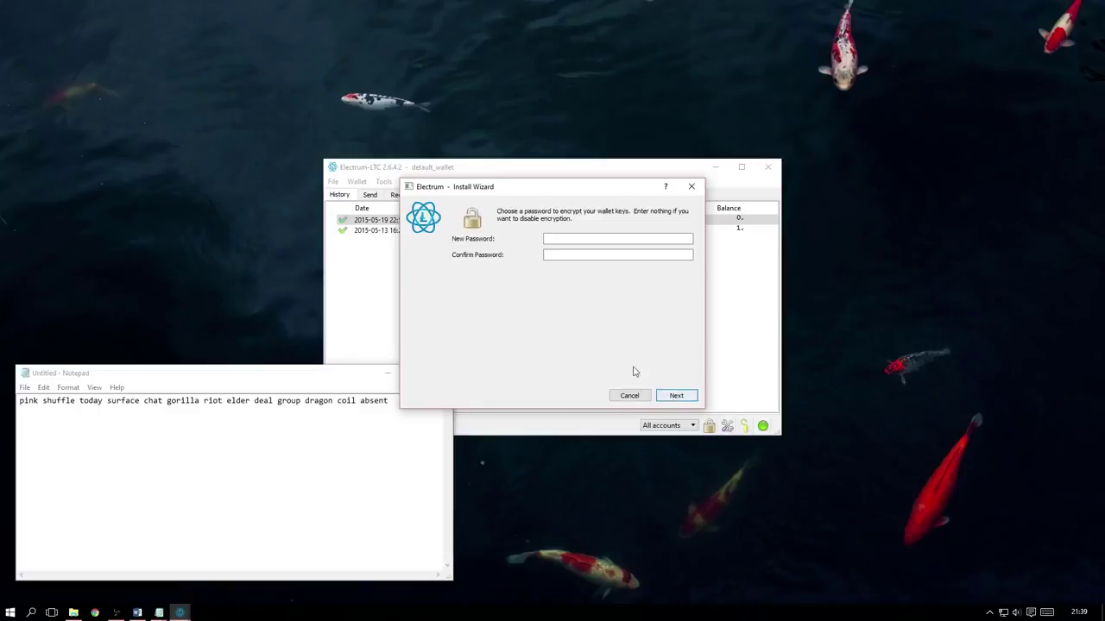
type("••••••••")
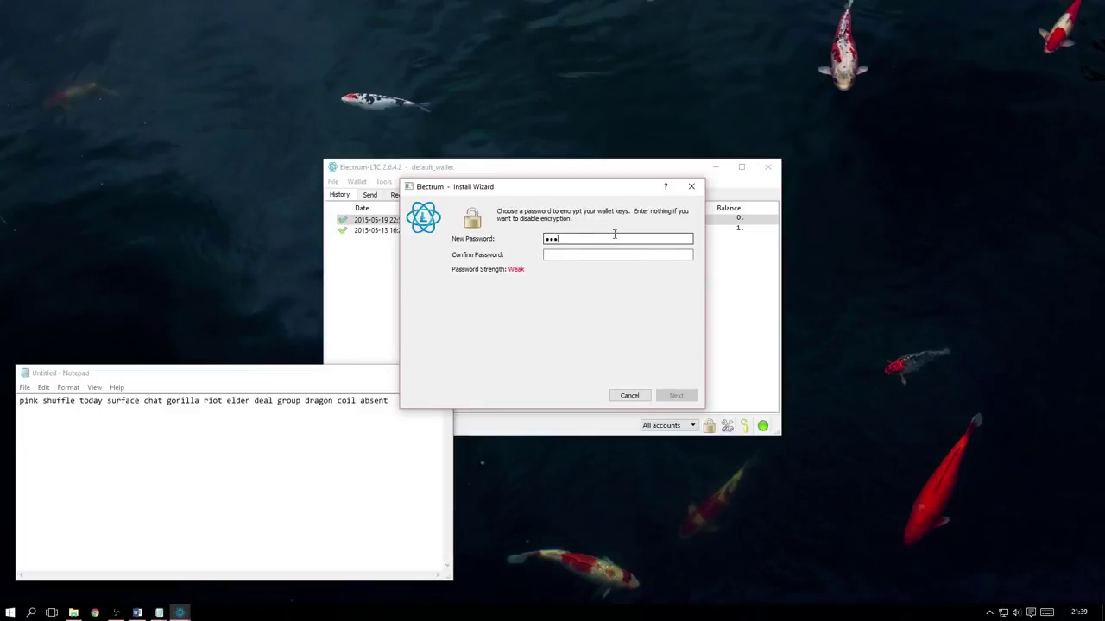
type("••••••••")
key("Return")
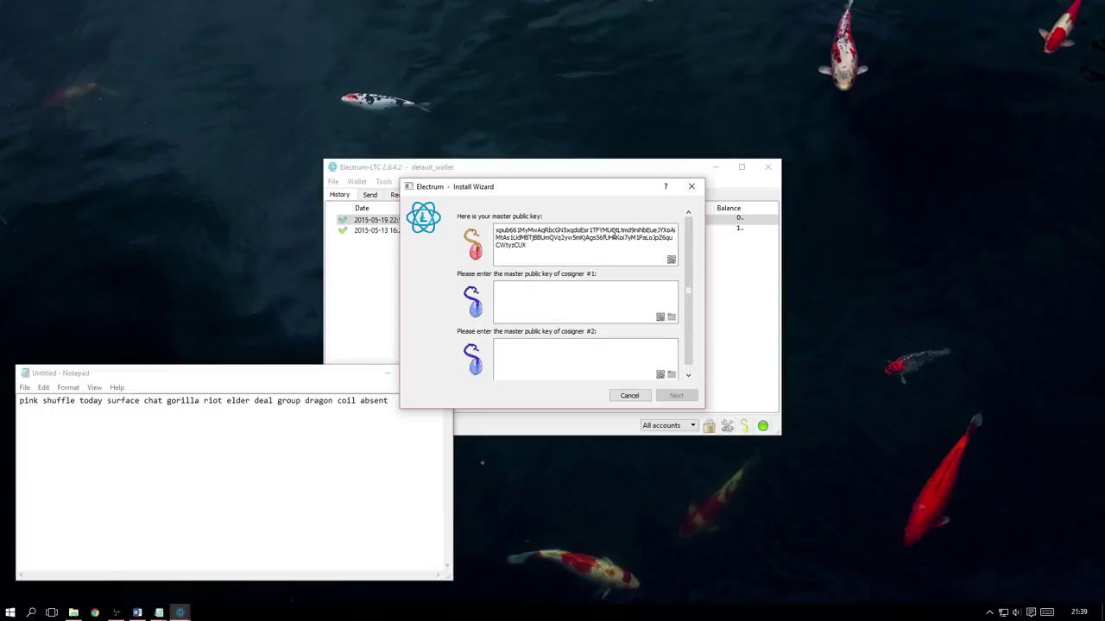
Step: Paste the master public keys into the cosigner #1 and #2 fields
left_click(576, 303)
key("ctrl+v")
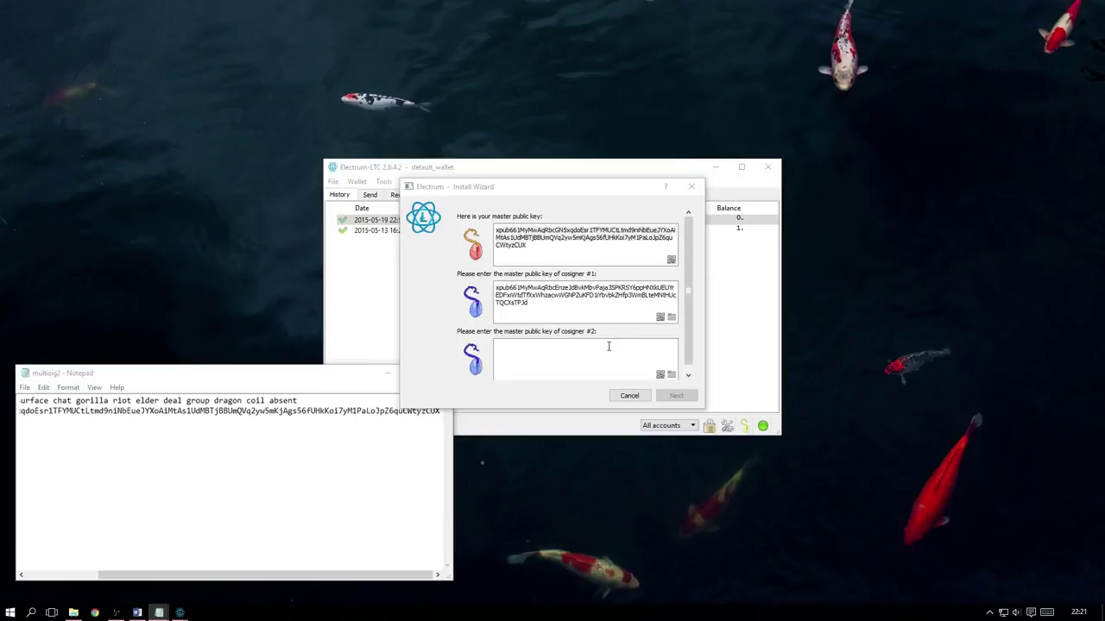
left_click(608, 346)
key("ctrl+v")
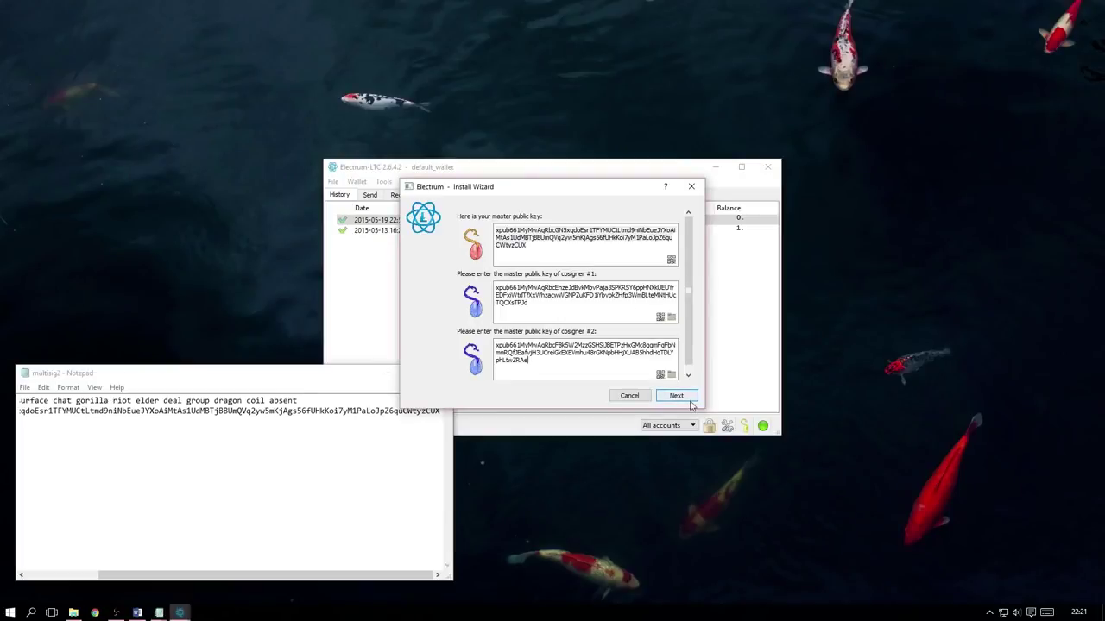
Step: Continue past the cosigner keys and server pages, then close the Notepad notes
left_click(688, 399)
left_click(691, 401)
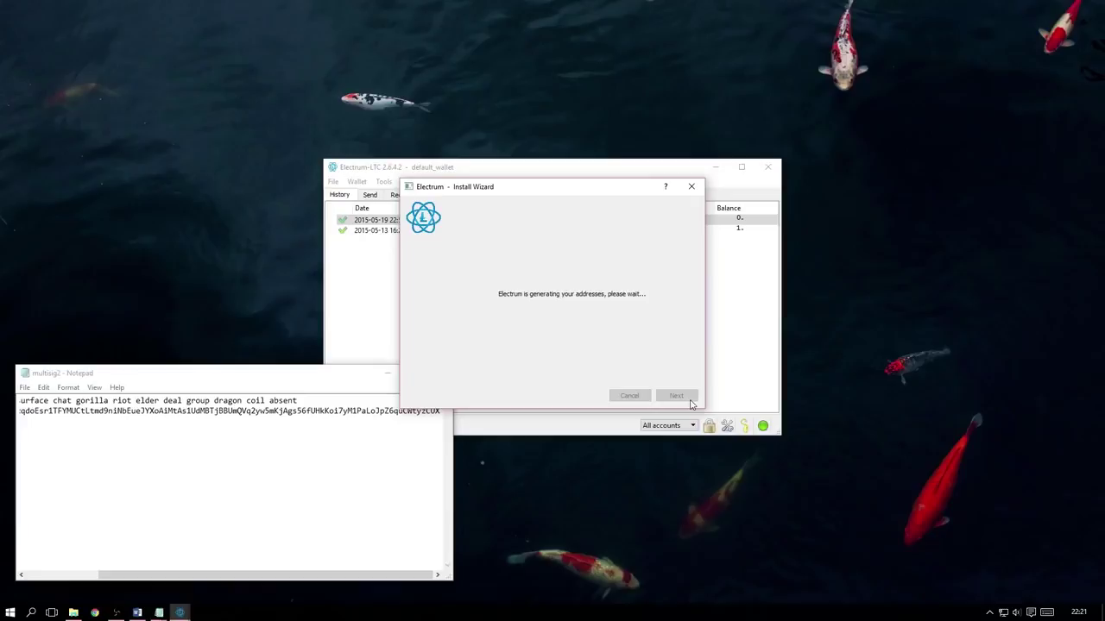
left_click(352, 411)
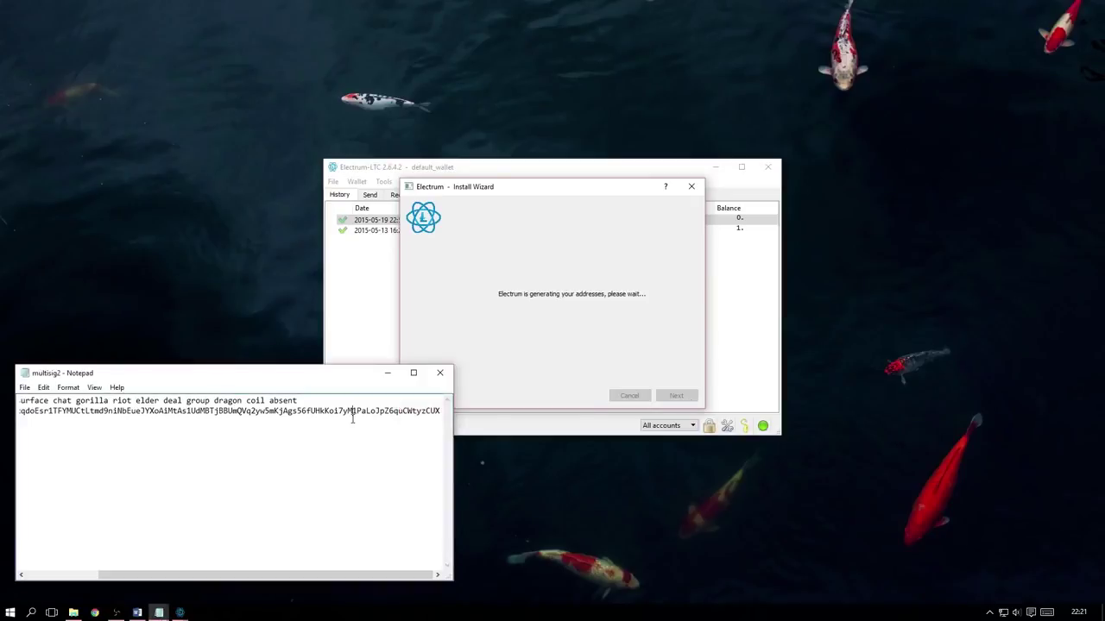
left_click(440, 372)
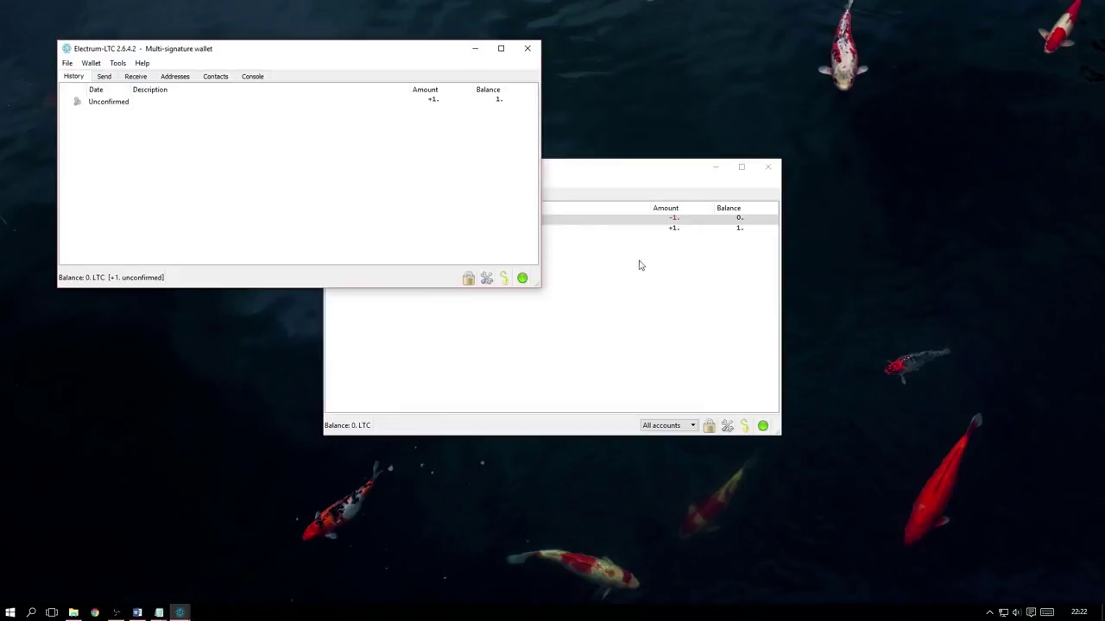
Step: Drag the Multi-signature wallet window lower on the screen while the +1 LTC payment confirms
mouse_move(422, 50)
left_mouse_down()
mouse_move(422, 128)
mouse_move(606, 216)
mouse_move(685, 187)
left_mouse_up()
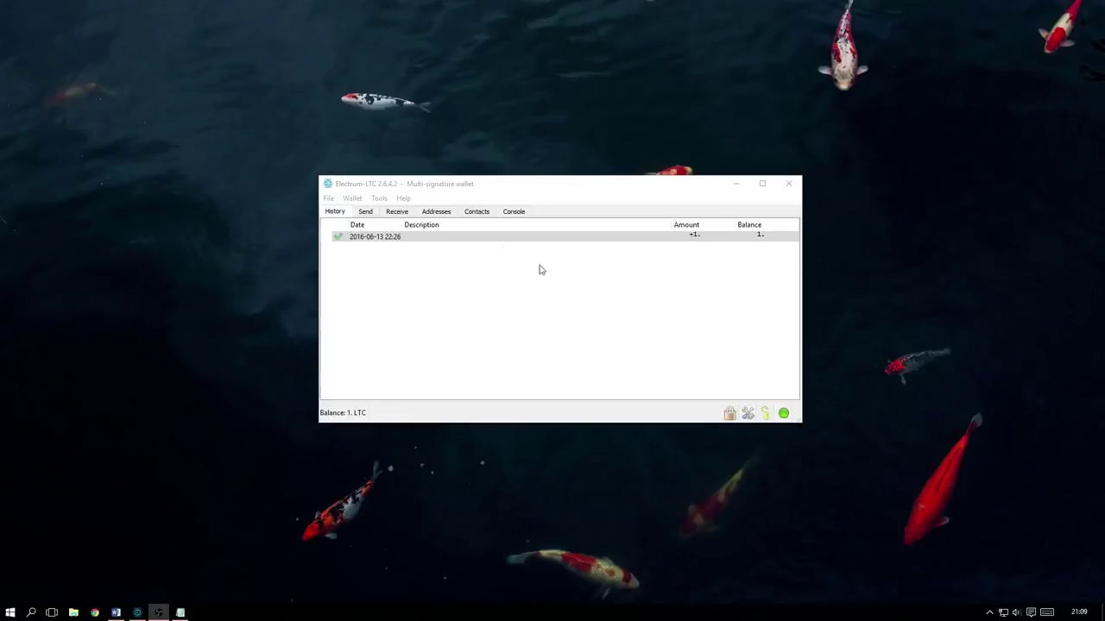
Step: Verify Cosigner Pool is ticked under Tools > Plugins, then switch to the Send page
left_click(379, 198)
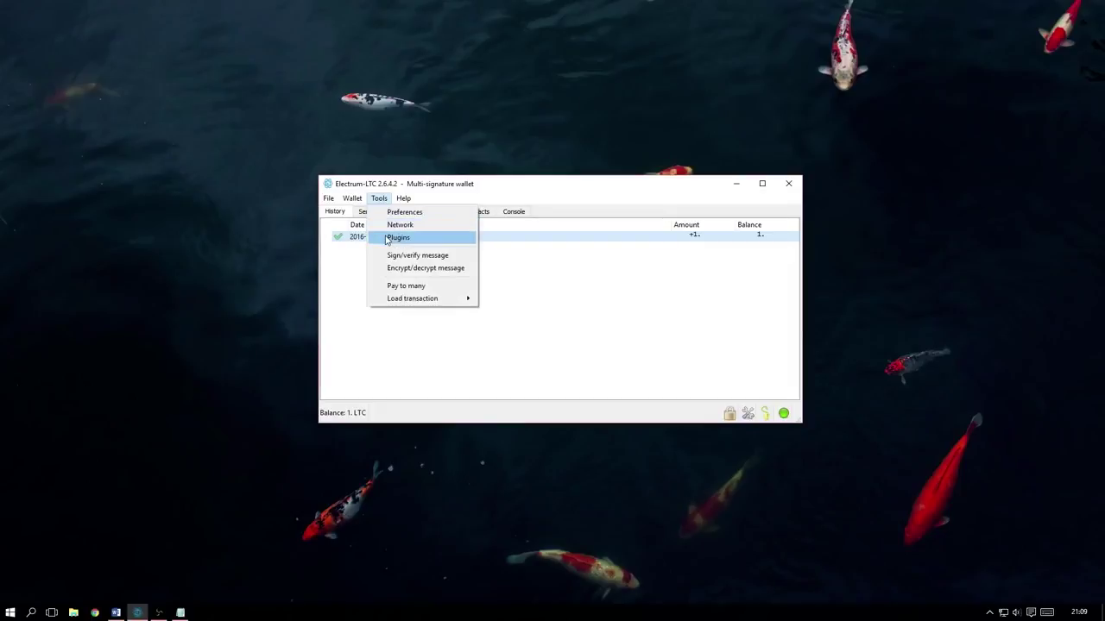
left_click(393, 238)
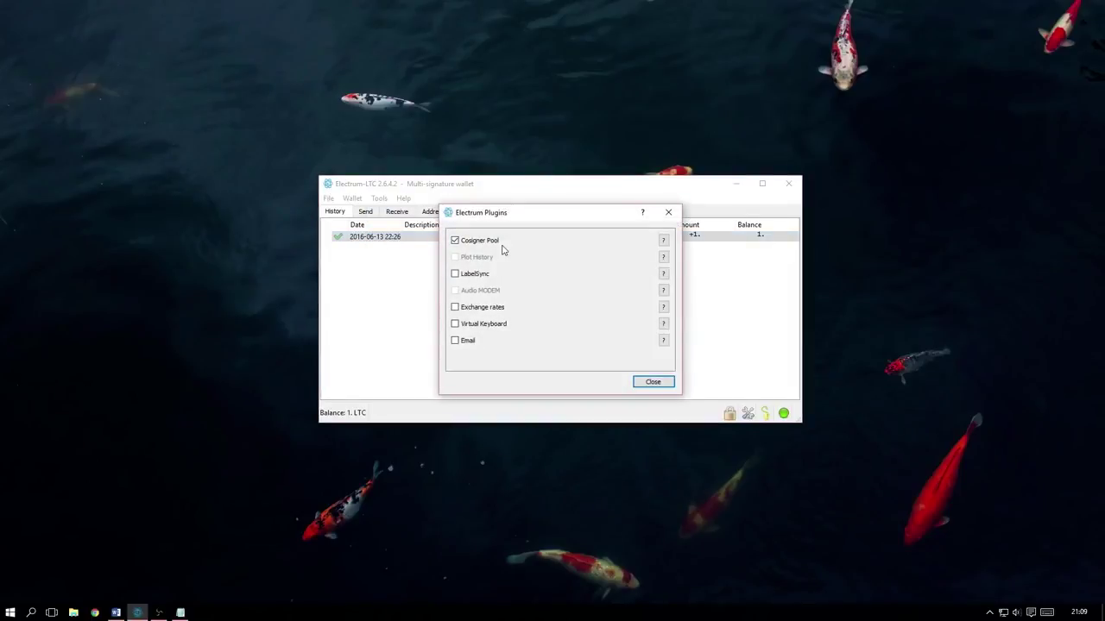
left_click(667, 213)
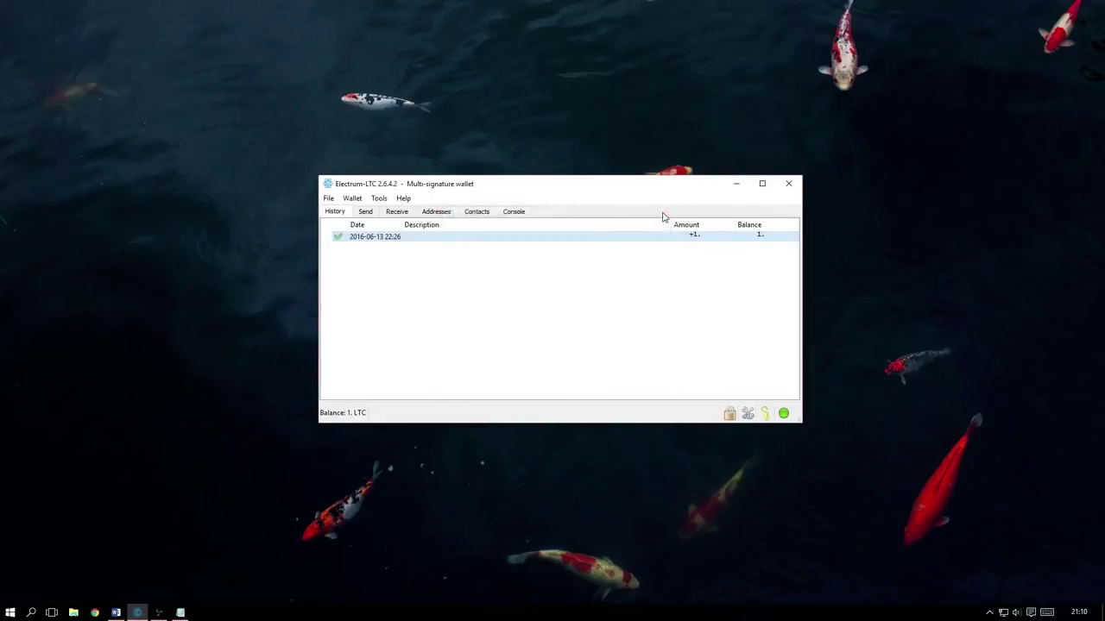
left_click(365, 213)
Step: Fill Pay to with the pasted recipient address and Amount with 0.999 LTC
left_click(382, 232)
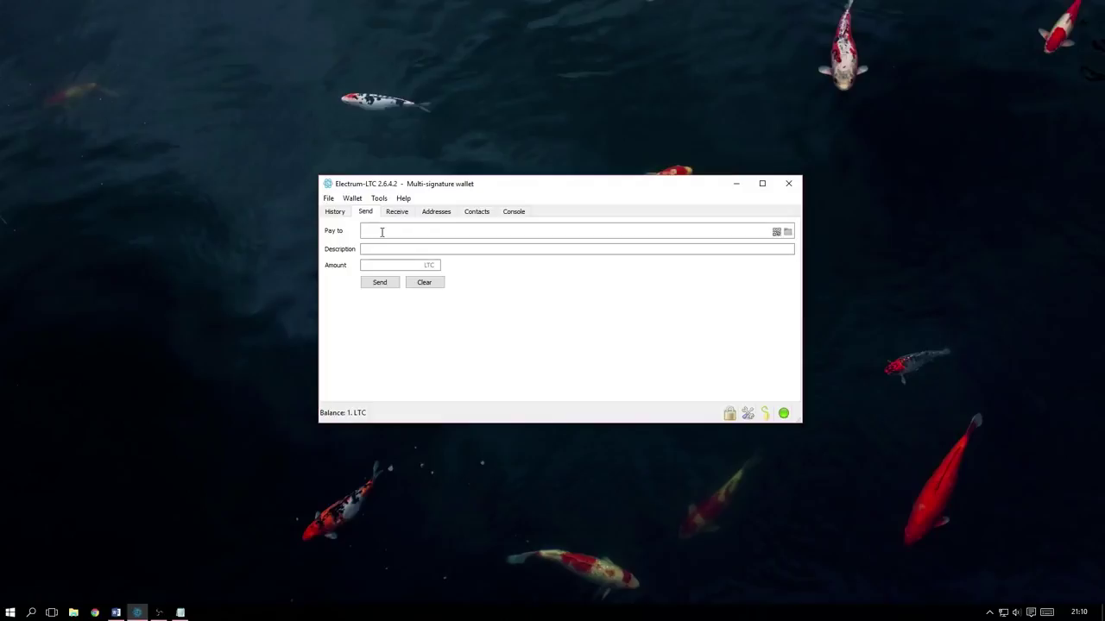
left_click(379, 264)
type("0")
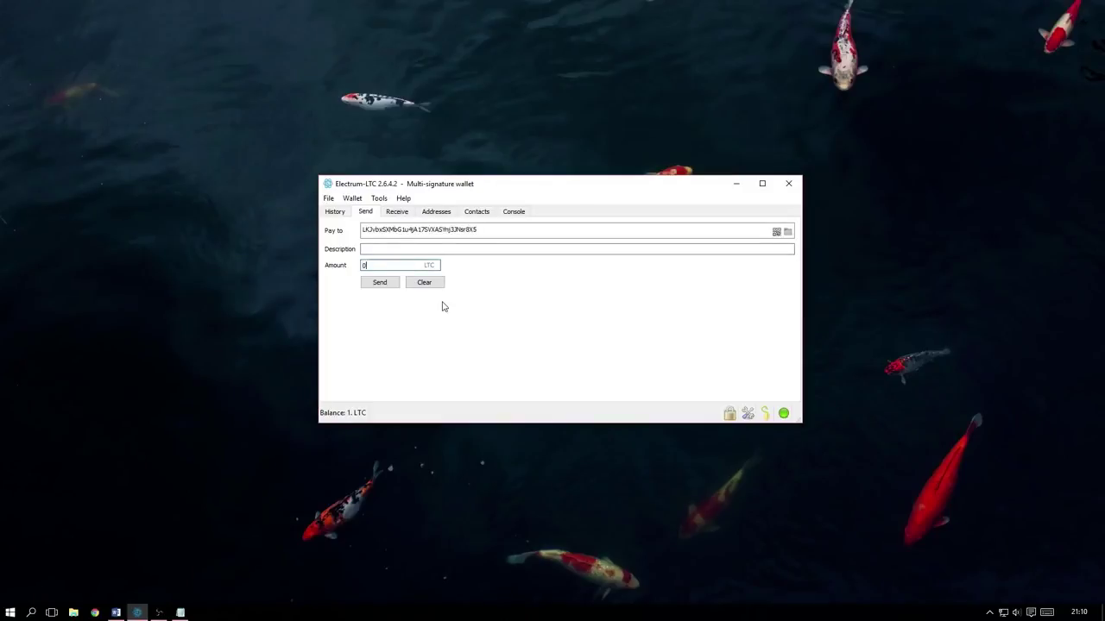
type(".999")
Step: Send and sign with the wallet password, then view and close the transaction's QR code
left_click(390, 285)
type("•••••••")
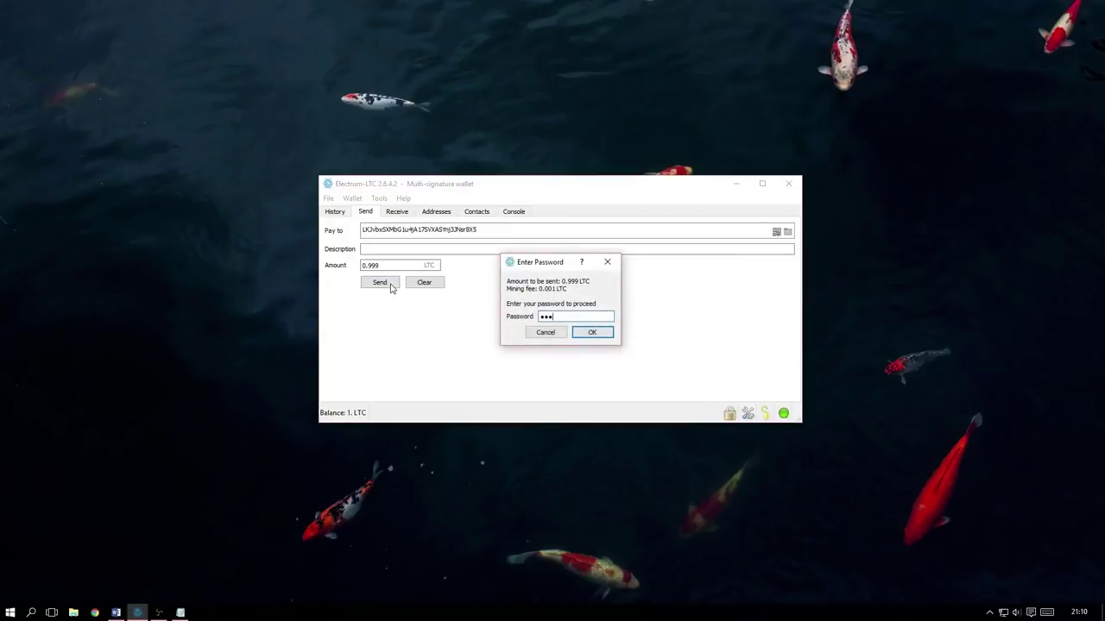
key("Return")
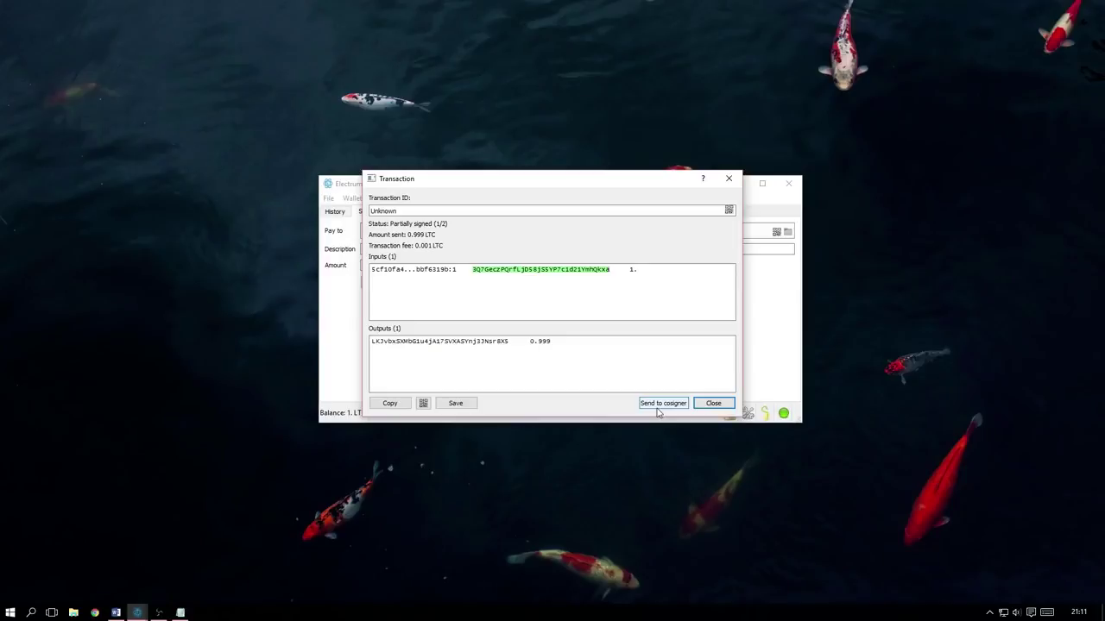
left_click(423, 403)
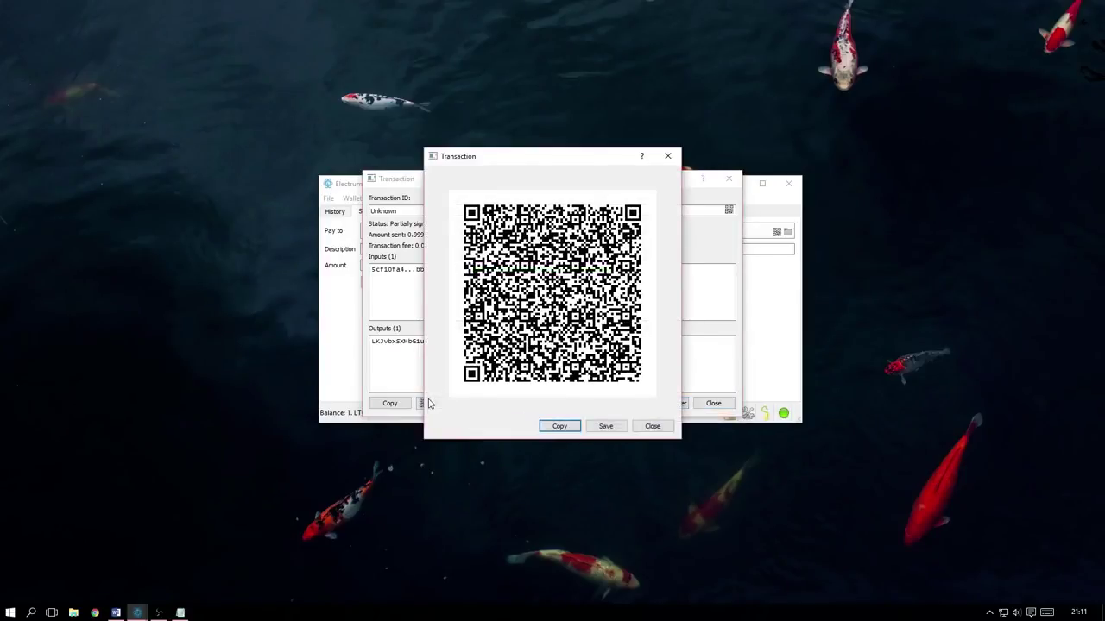
left_click(667, 156)
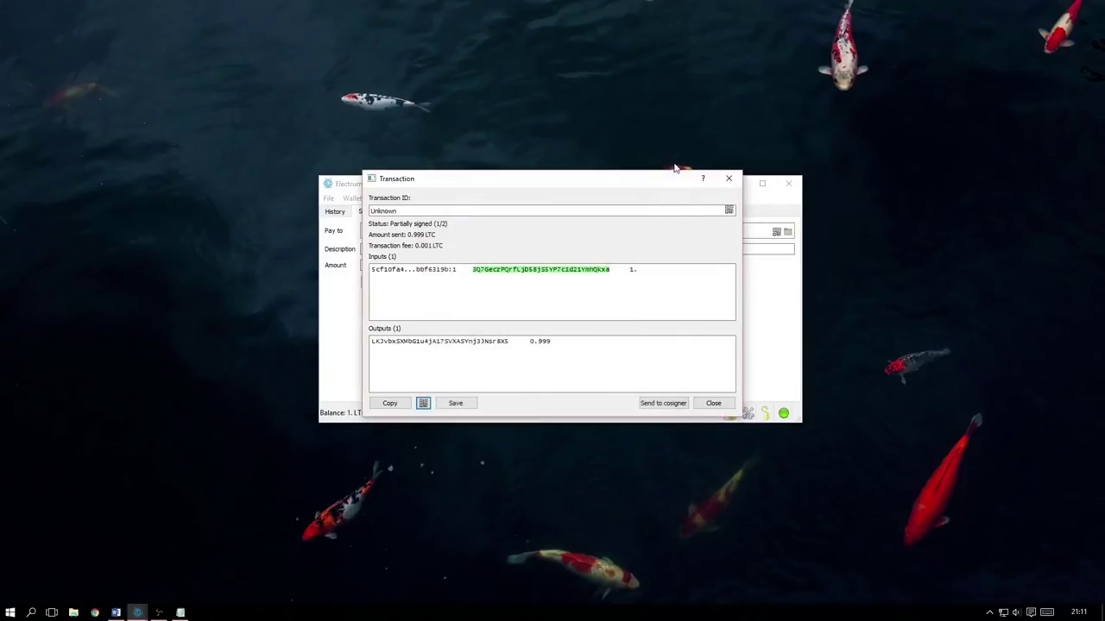
Step: Close the transaction window and load multi-signature transaction.txn from the Desktop via Tools > Load transaction
left_click(728, 178)
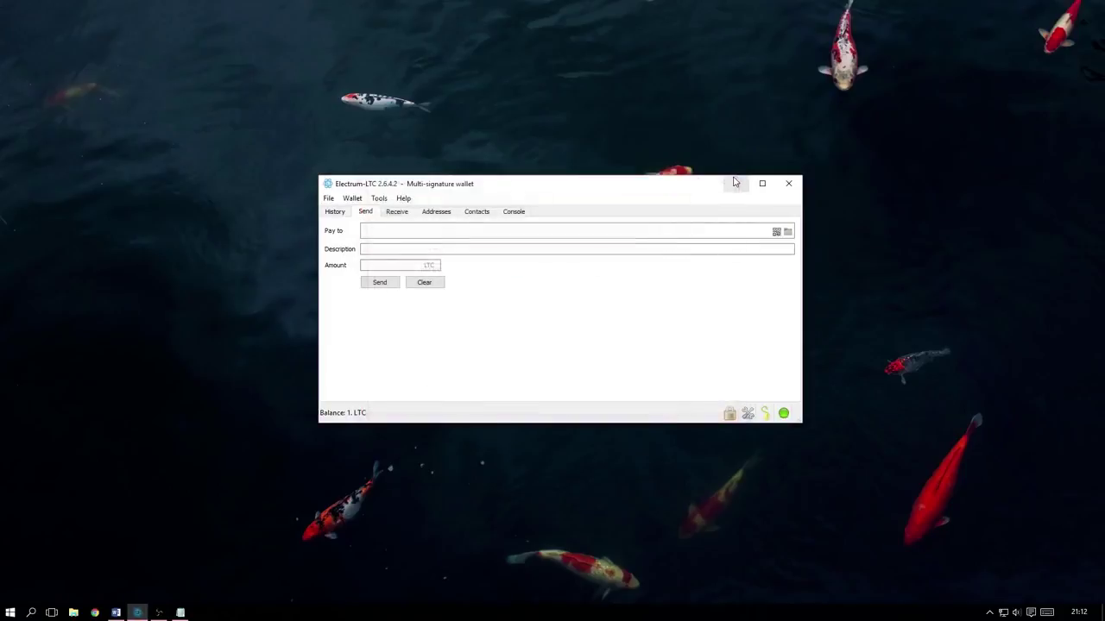
left_click(379, 198)
mouse_move(409, 305)
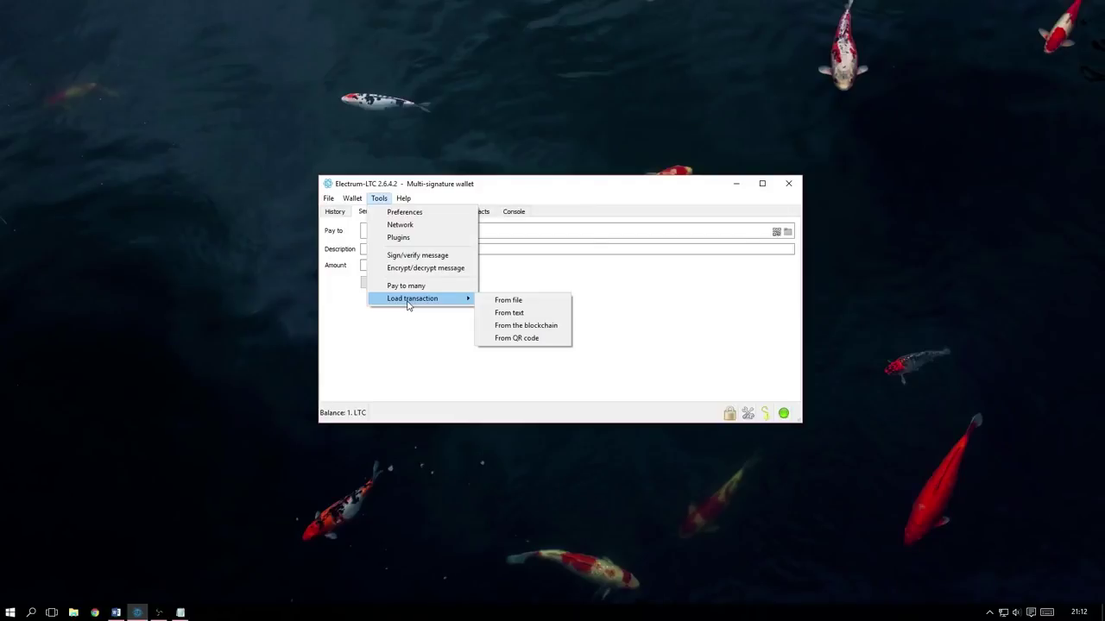
left_click(491, 301)
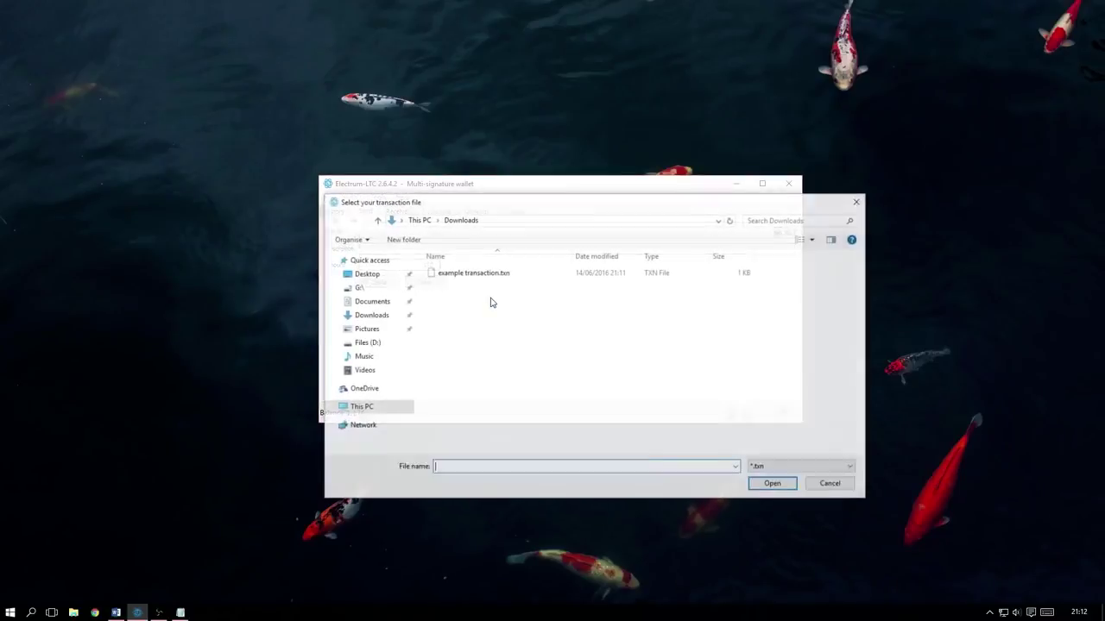
left_click(386, 276)
left_click(445, 296)
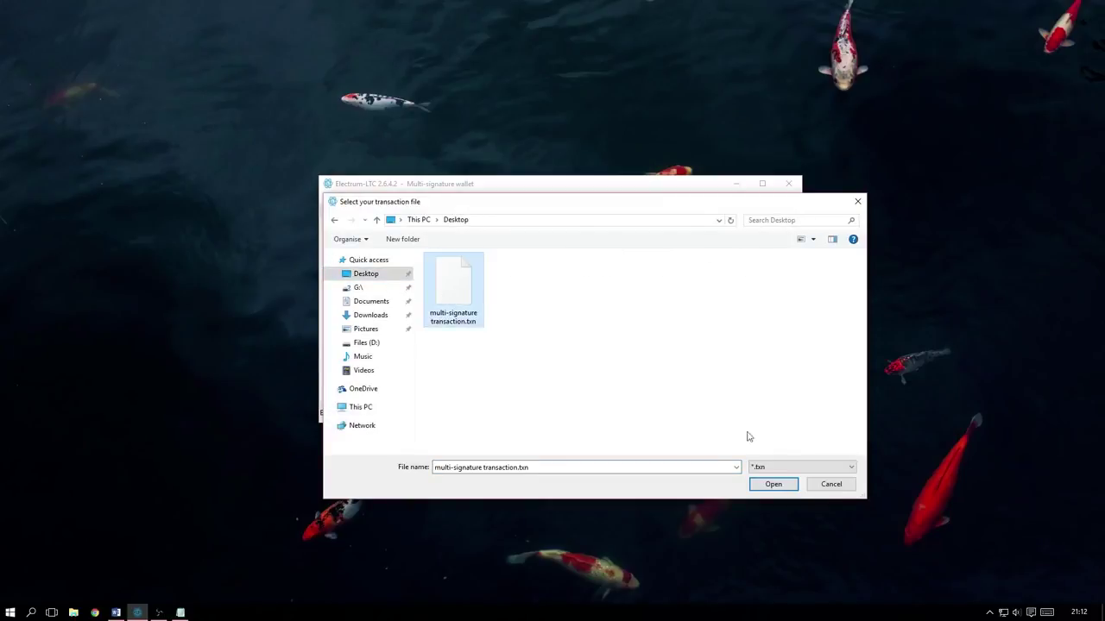
left_click(770, 482)
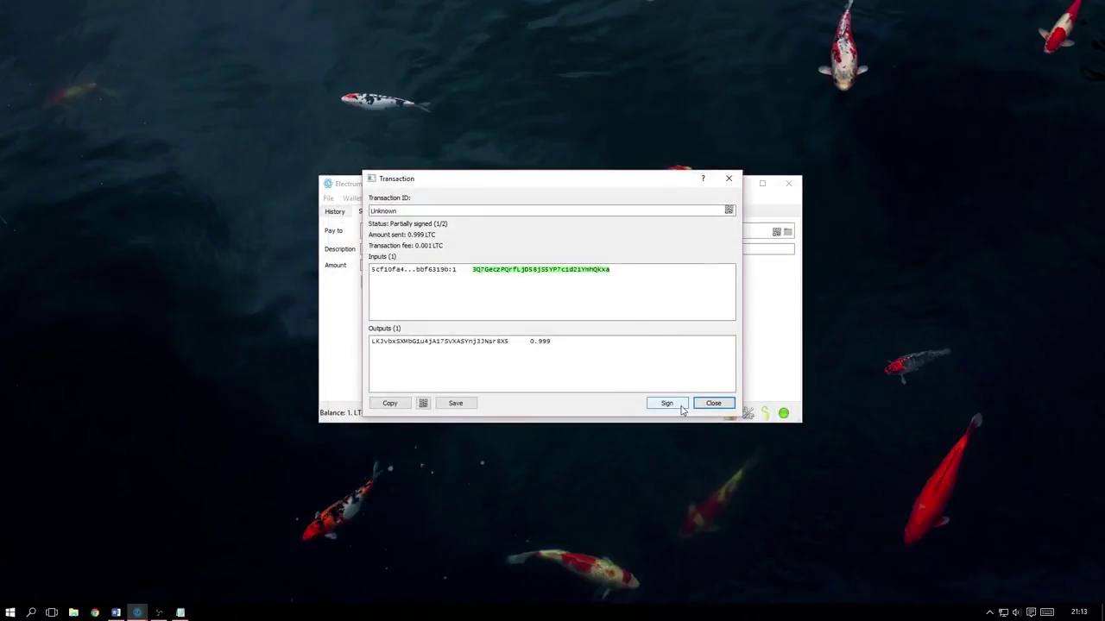
Step: Co-sign the 0.999 LTC transaction with the wallet password and broadcast it to the network
left_click(680, 406)
type("1")
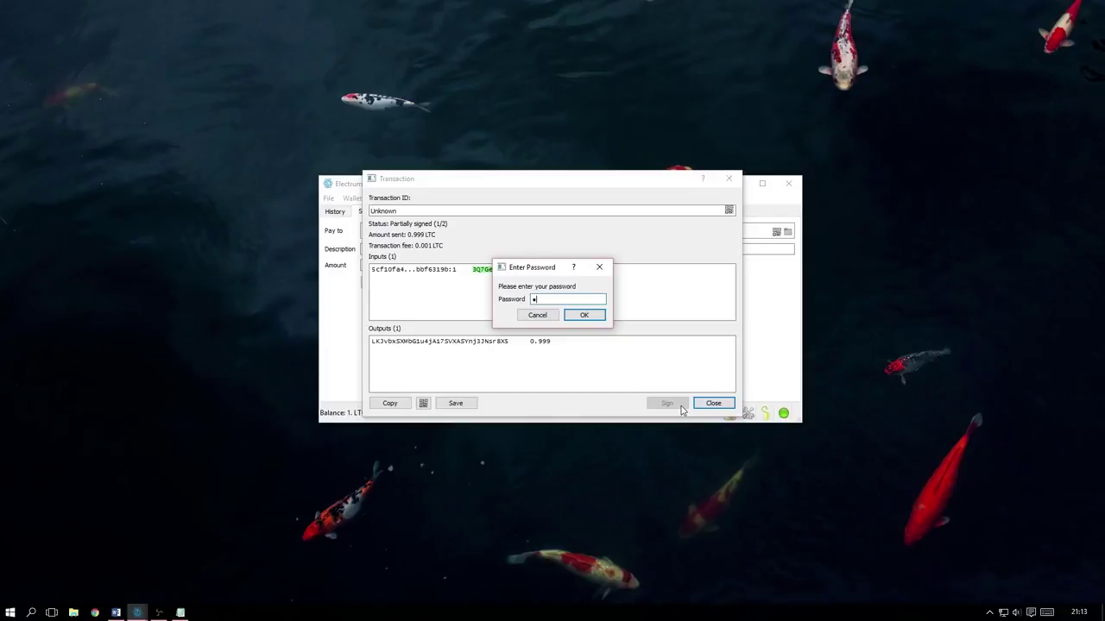
type("•••••••")
key("Return")
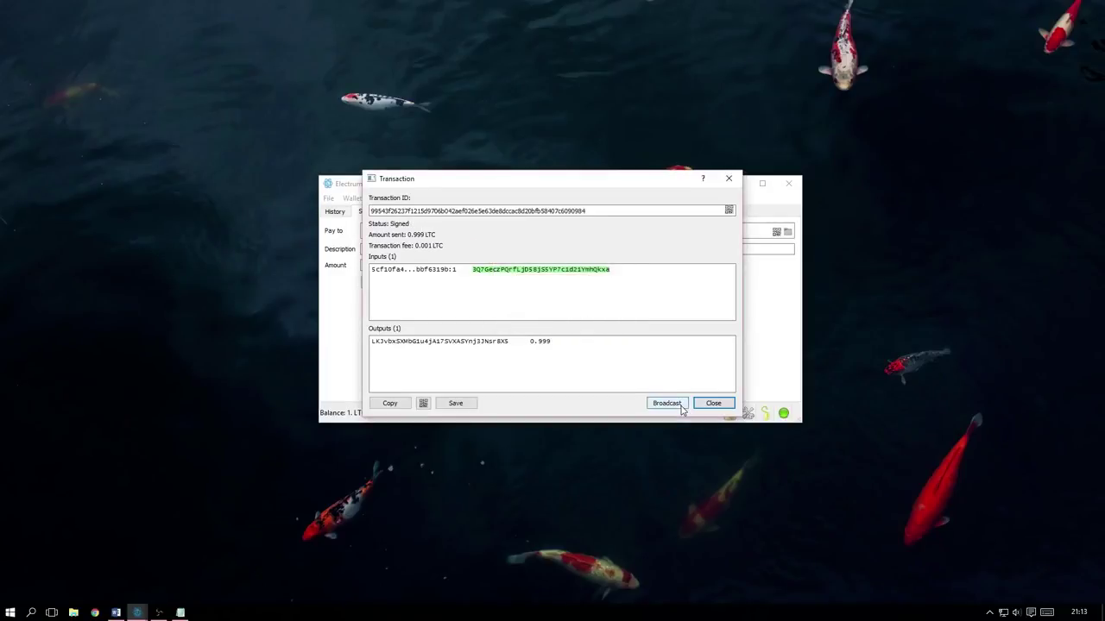
left_click(679, 406)
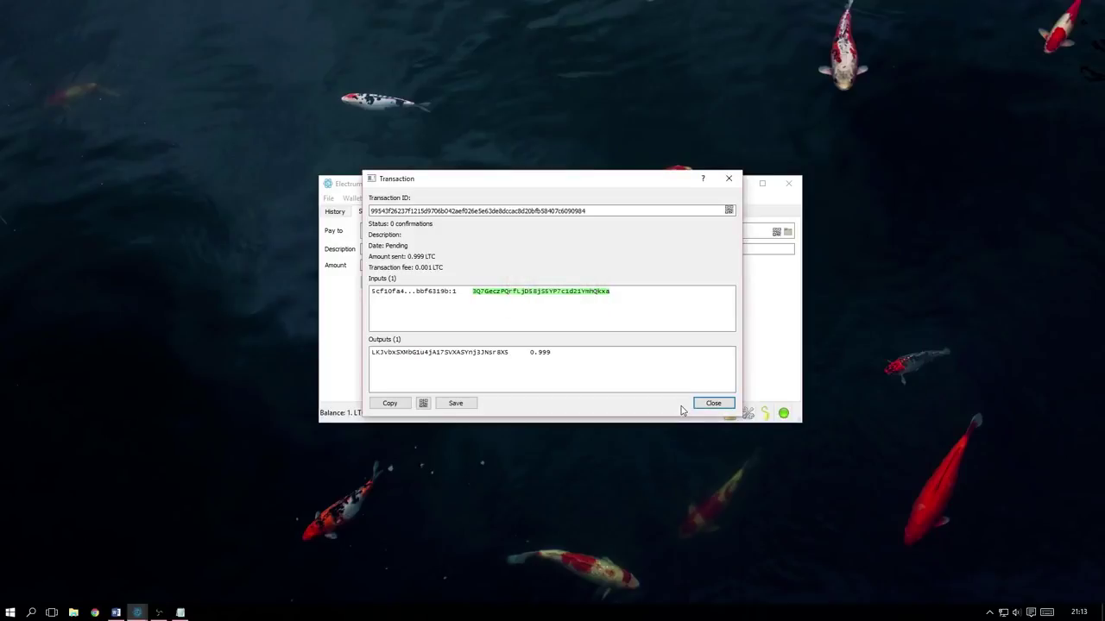